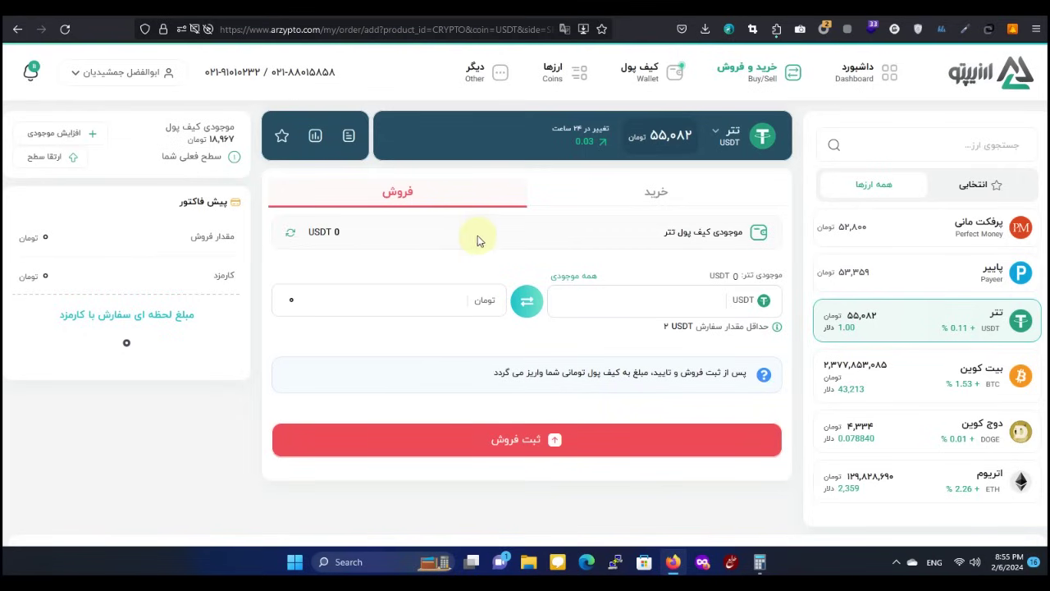
Register an order to sell 4.75 PAYEER and confirm its order details
left_click(915, 279)
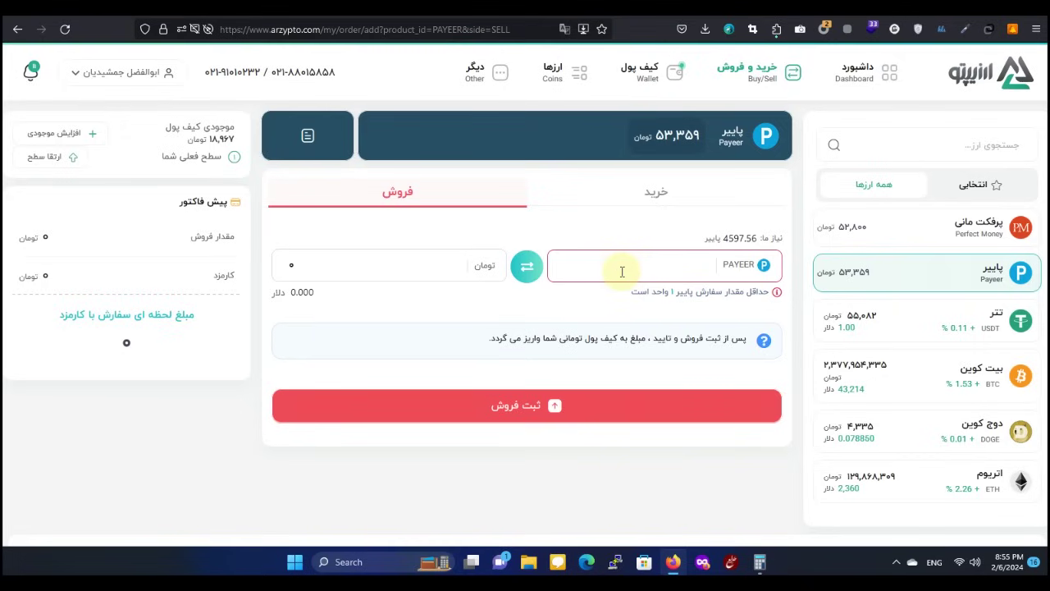
type("4.")
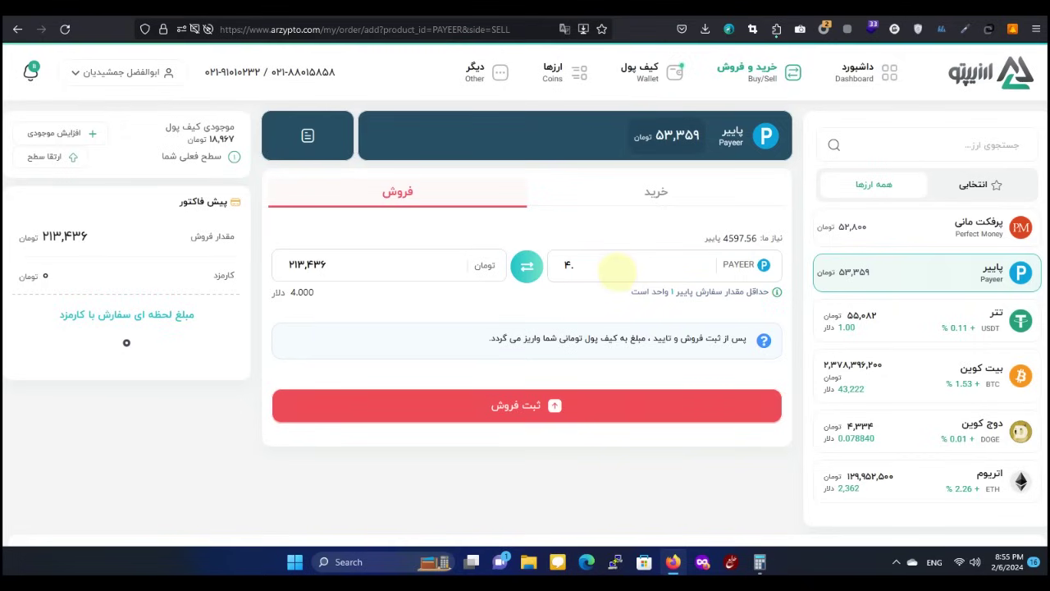
type("75")
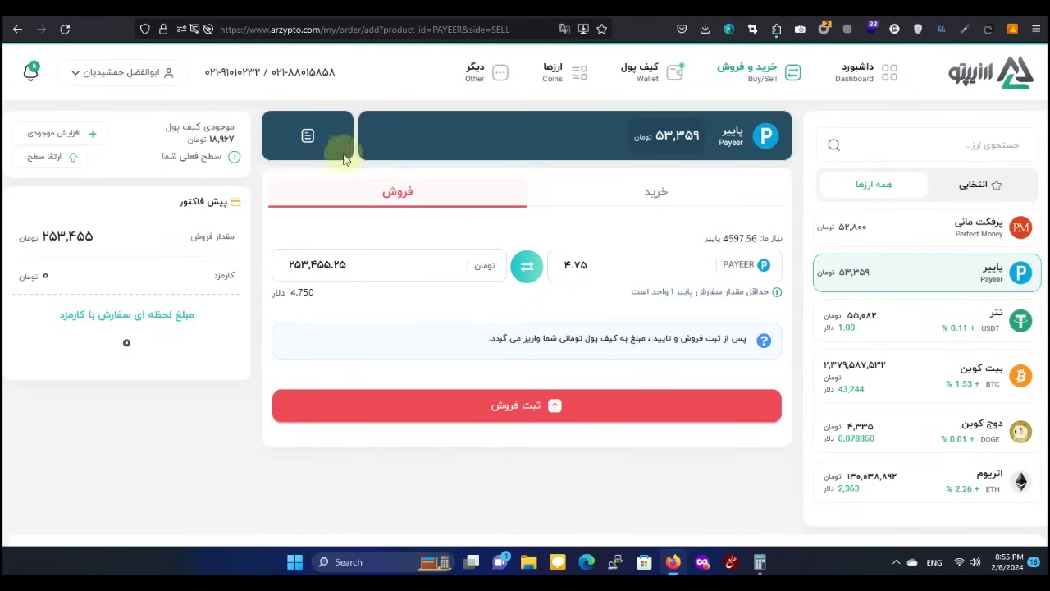
left_click(491, 410)
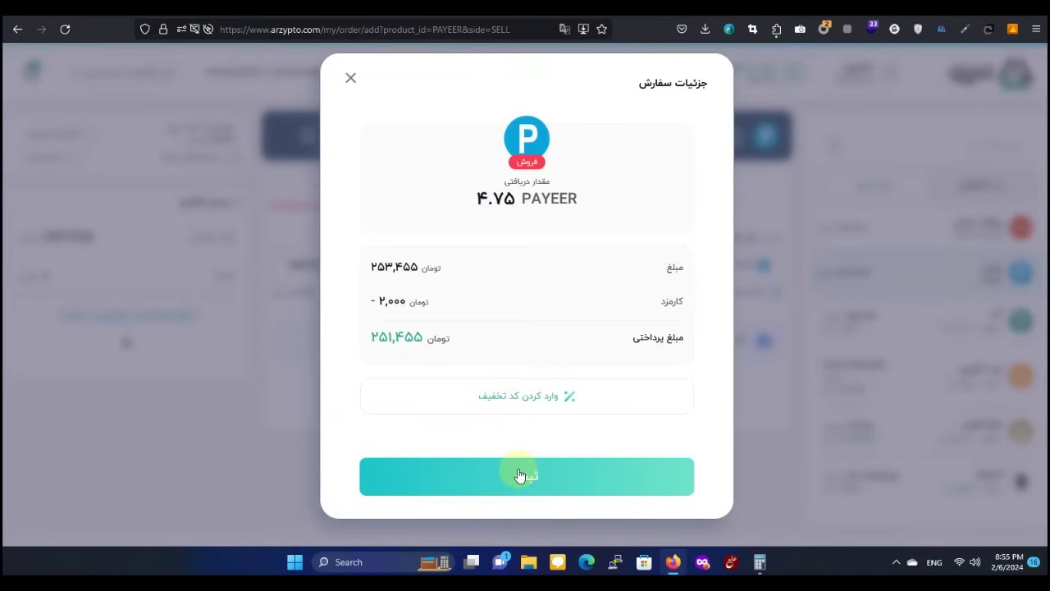
left_click(525, 481)
left_click(525, 481)
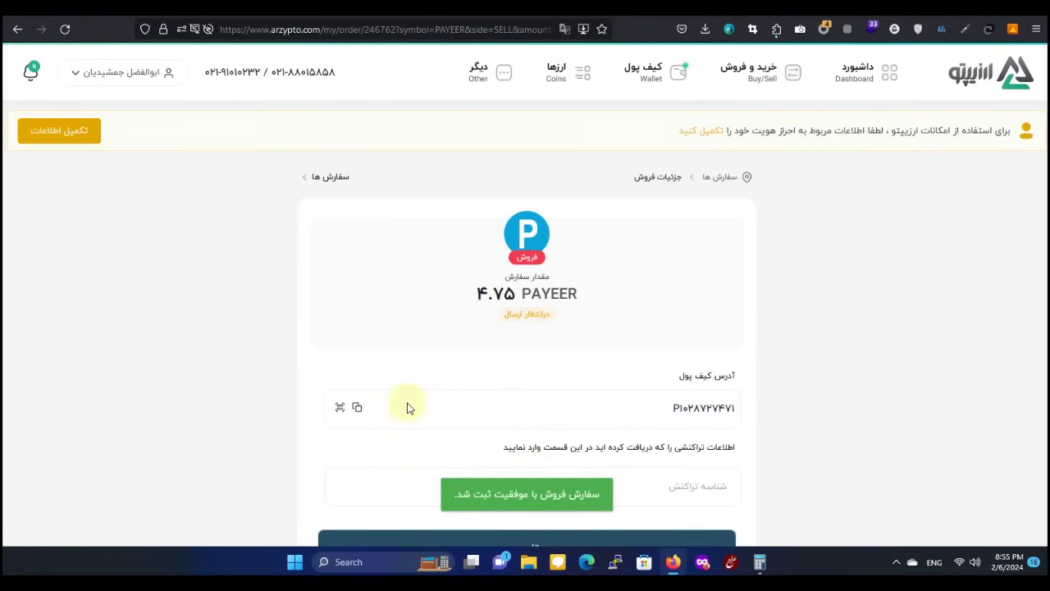
Copy the sell order's wallet address and paste it as the recipient account of the transfer on the Payeer site
left_click(359, 410)
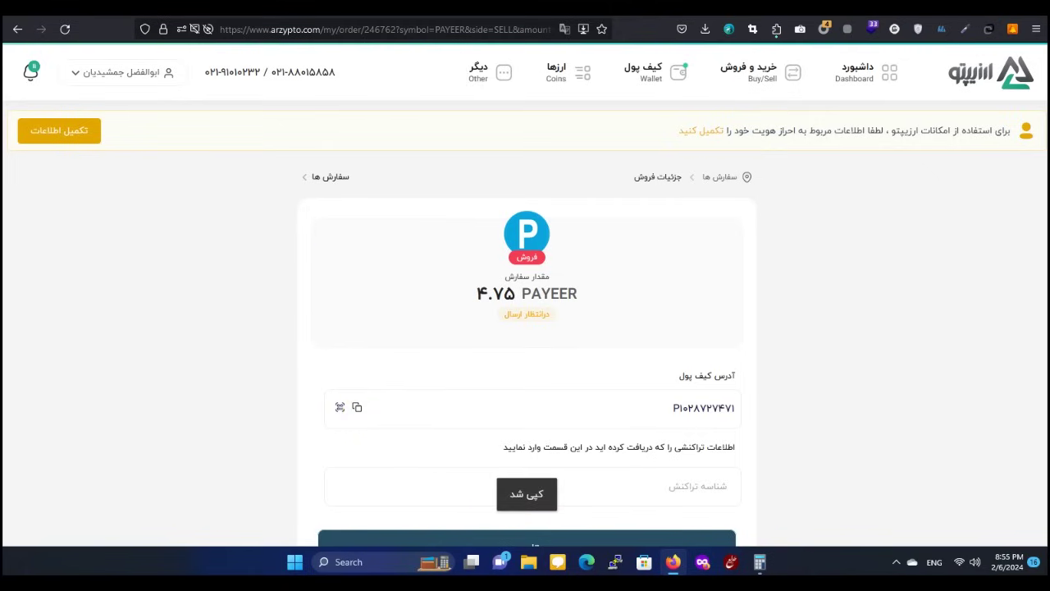
key("ctrl+Tab")
left_click(386, 343)
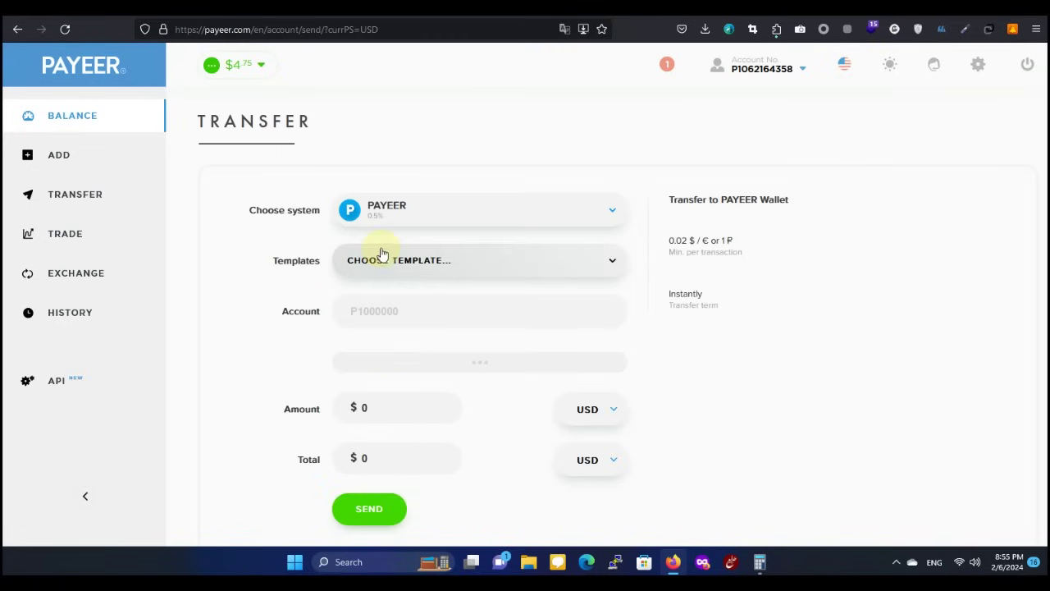
left_click(386, 307)
key("ctrl+v")
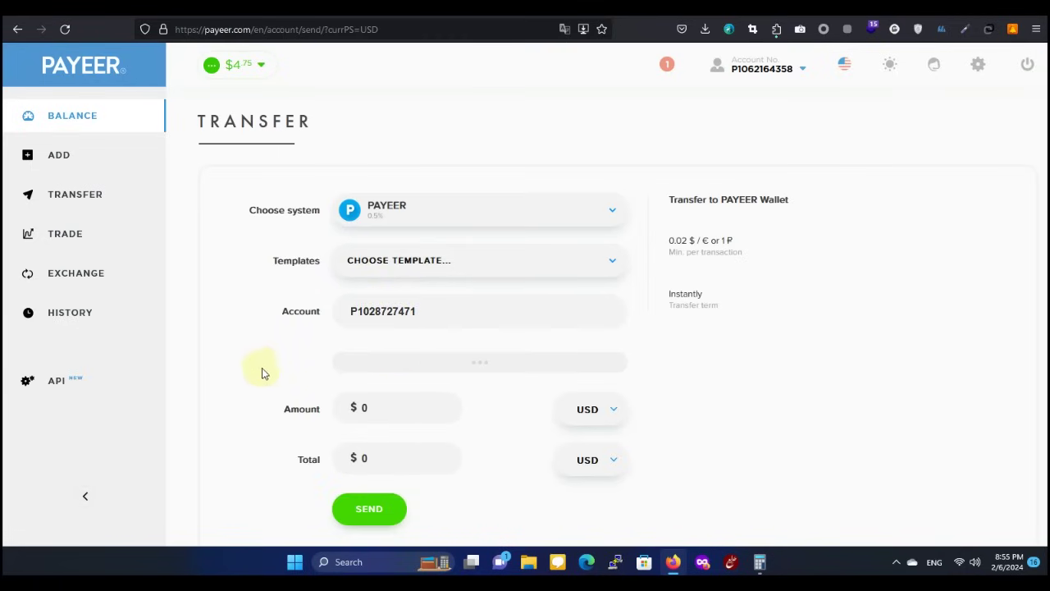
Try 4.75 USD as the transfer amount and reduce it to 4.72 USD
left_click(401, 417)
type("4.75")
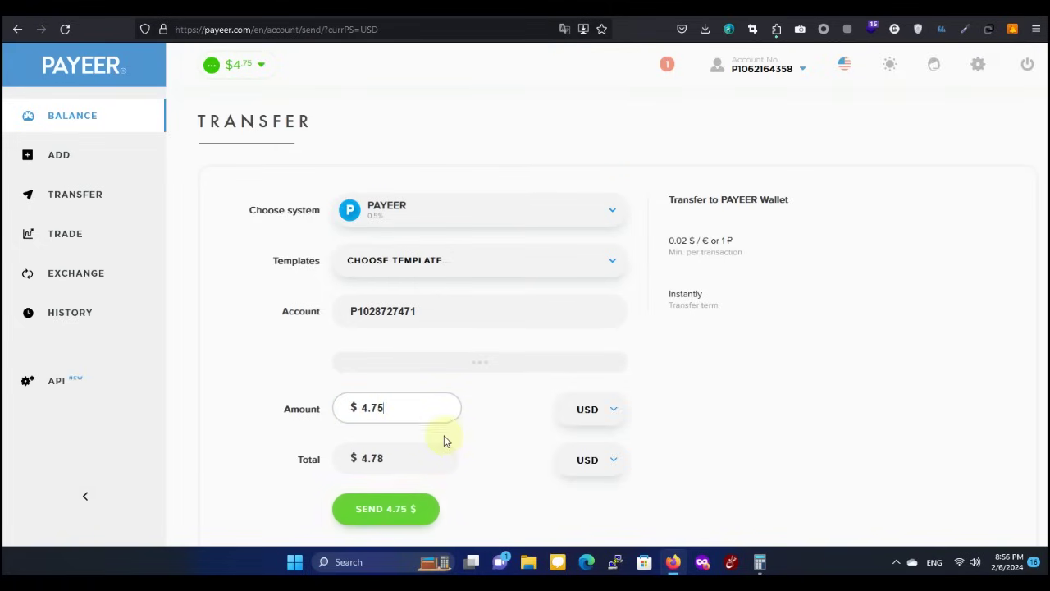
left_click(487, 450)
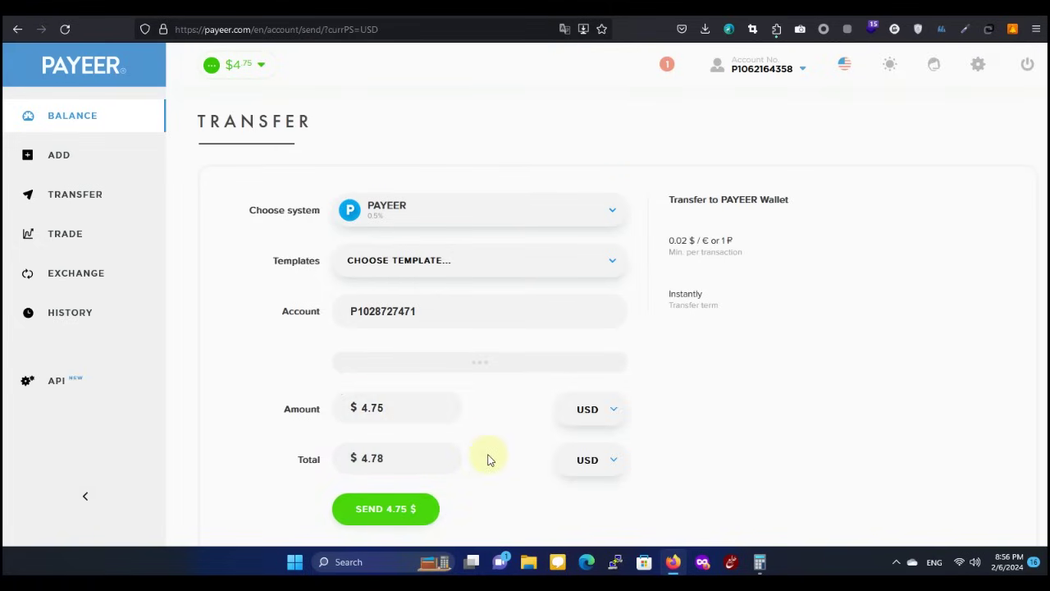
left_click(387, 408)
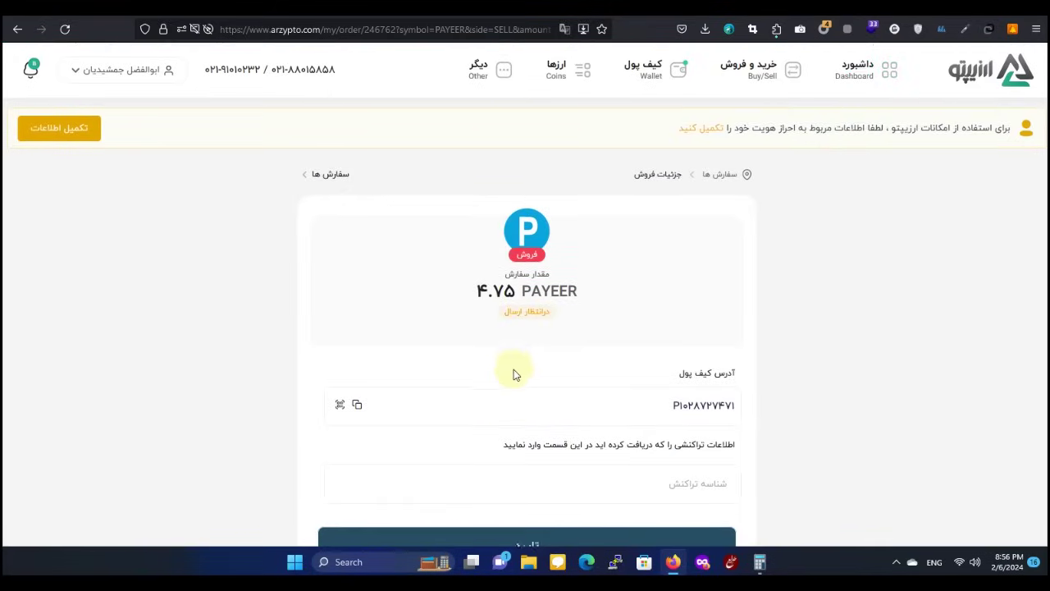
Switch to the Arzypto site, go through its orders list and open a new sell form for Payeer
scroll(513, 369, "down", 3)
scroll(514, 369, "up", 2)
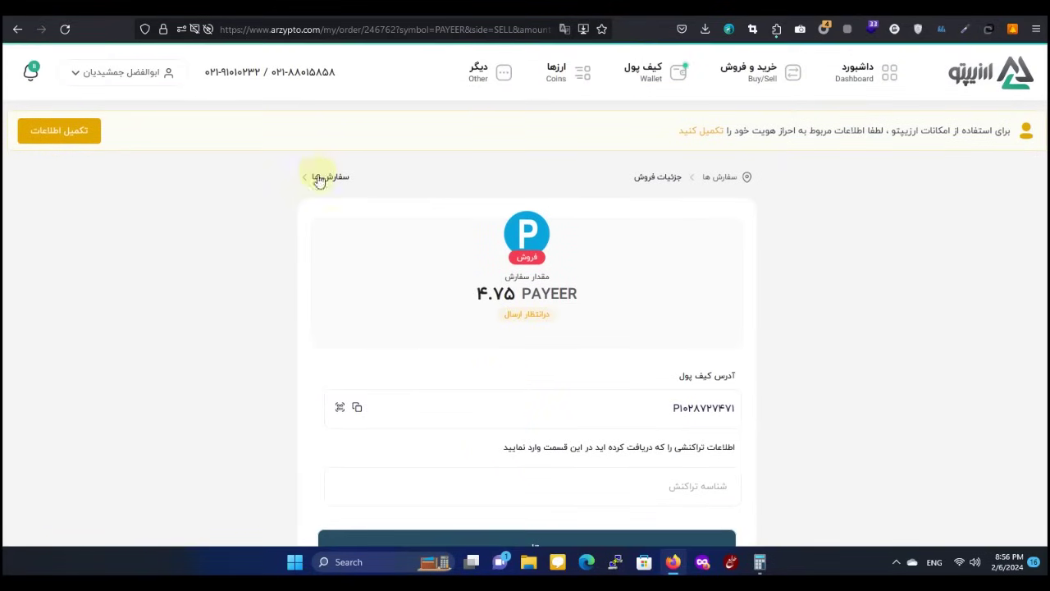
left_click(319, 180)
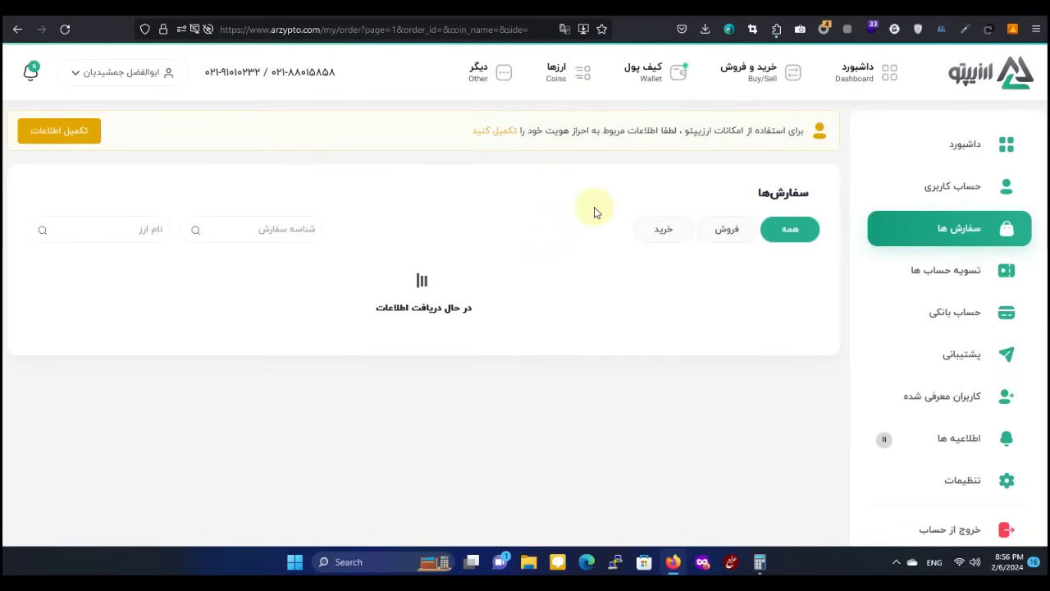
left_click(759, 78)
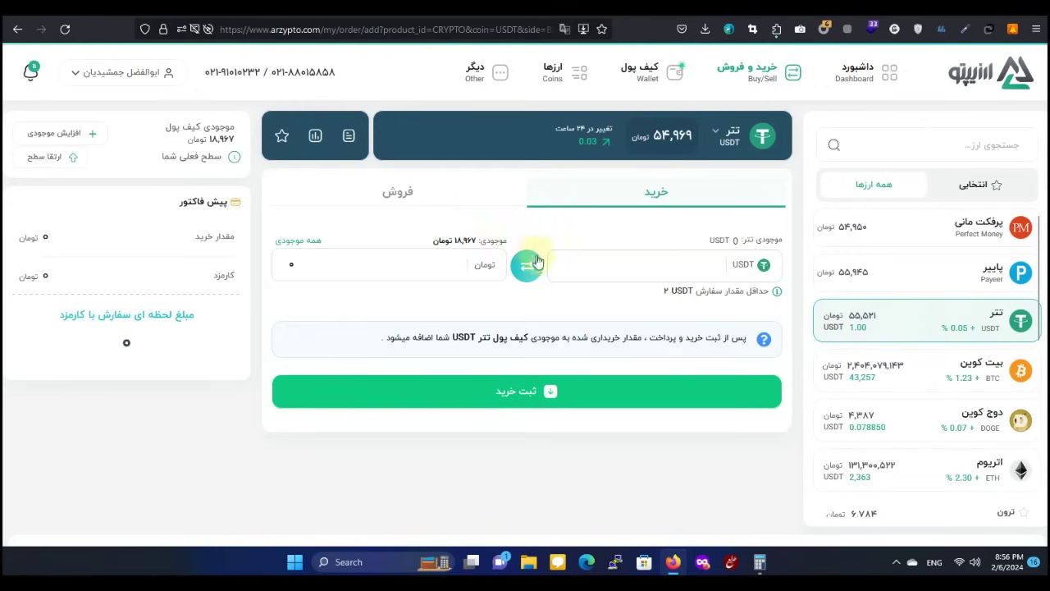
left_click(402, 193)
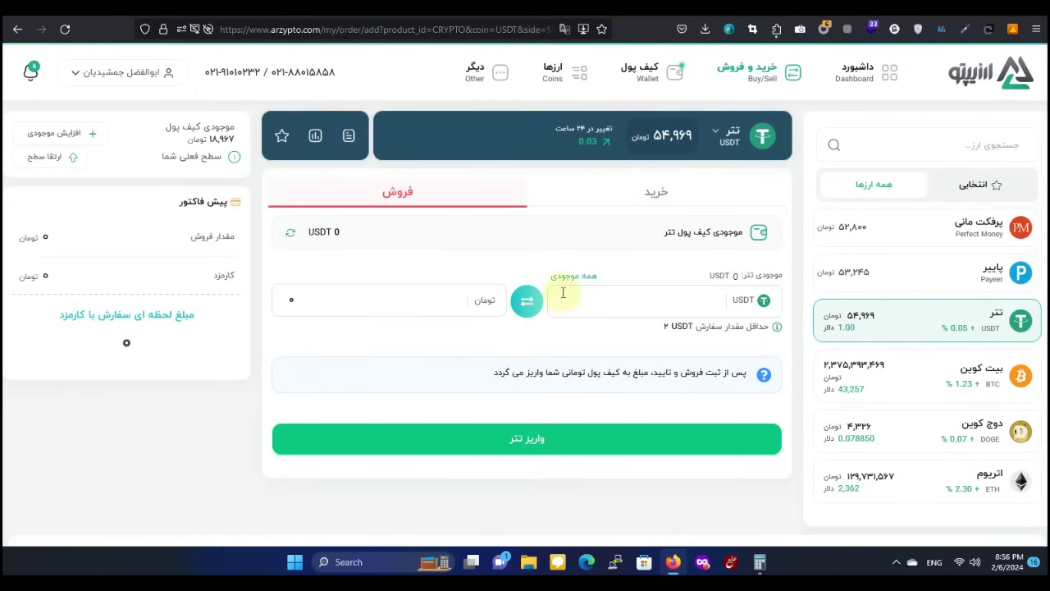
left_click(976, 278)
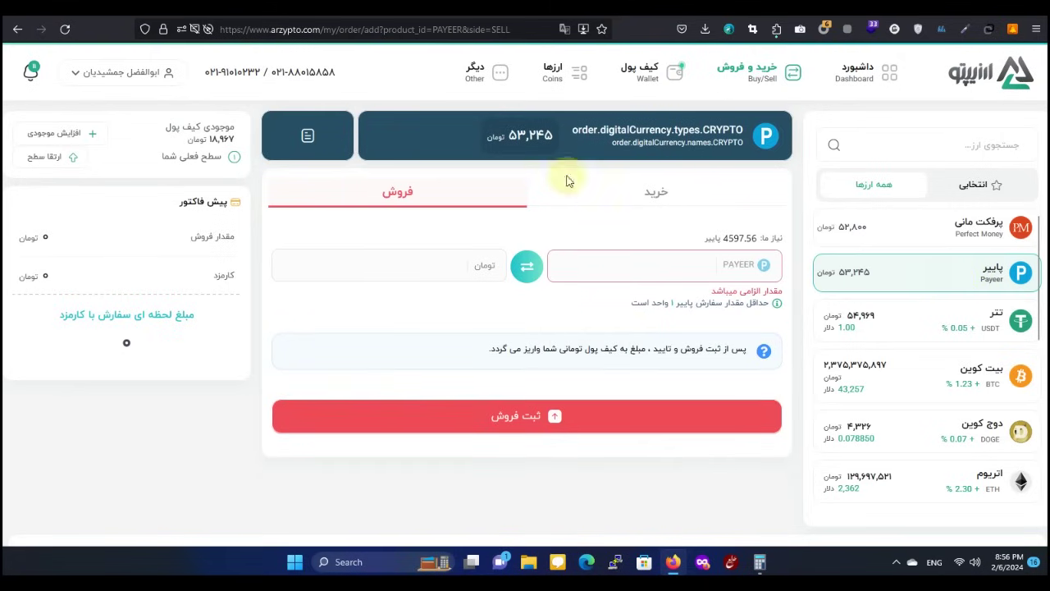
Set the sell amount to 4.72 PAYEER and register the order
left_click(624, 266)
type("4")
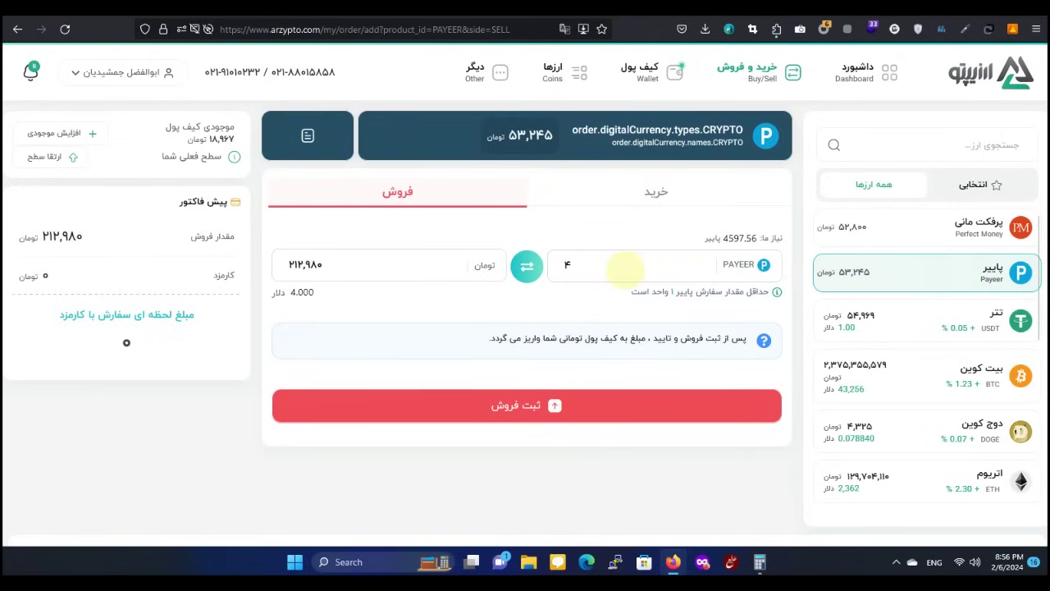
type(".72")
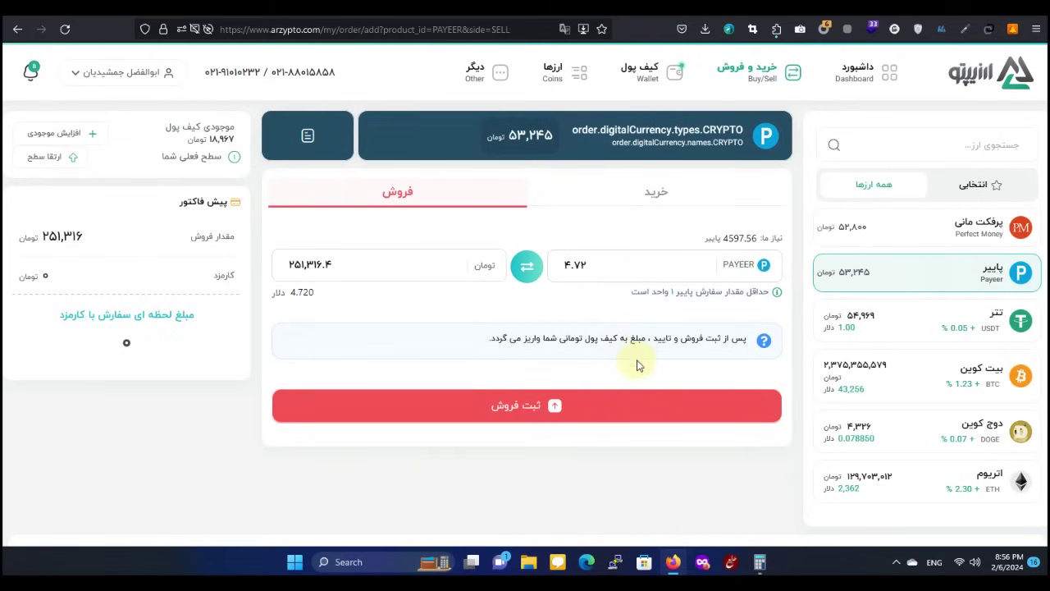
left_click(568, 407)
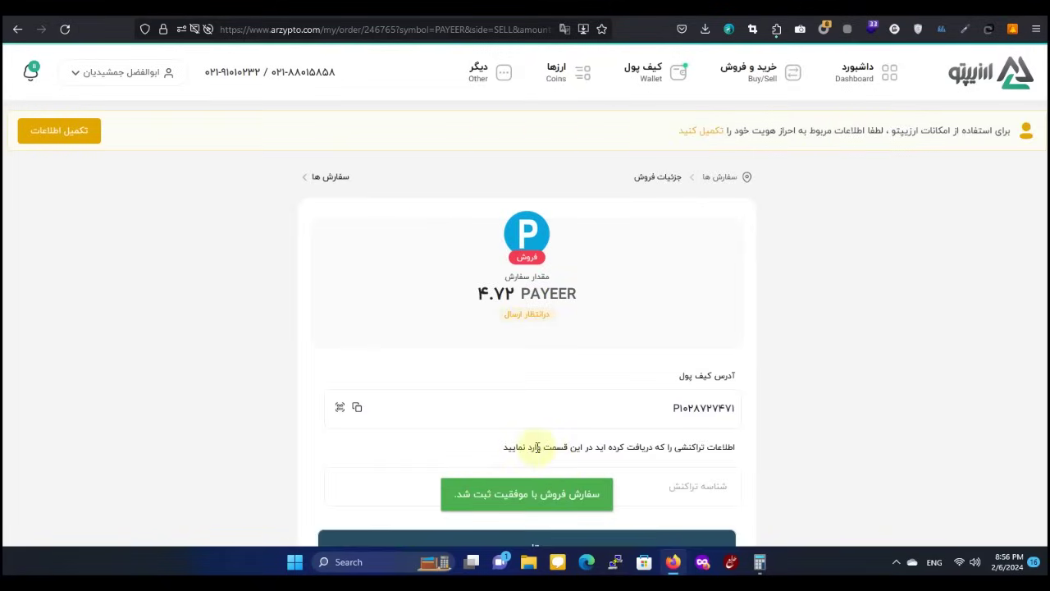
Copy the new order's wallet address, return to the Payeer transfer's account field and send the 4.72 USD transfer
left_click(359, 410)
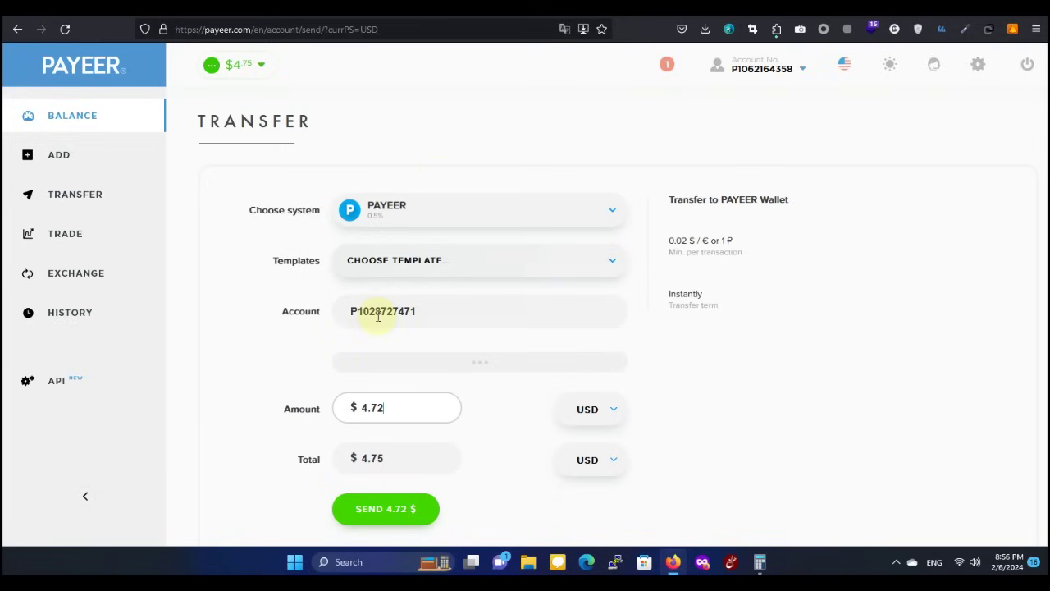
left_click(365, 309)
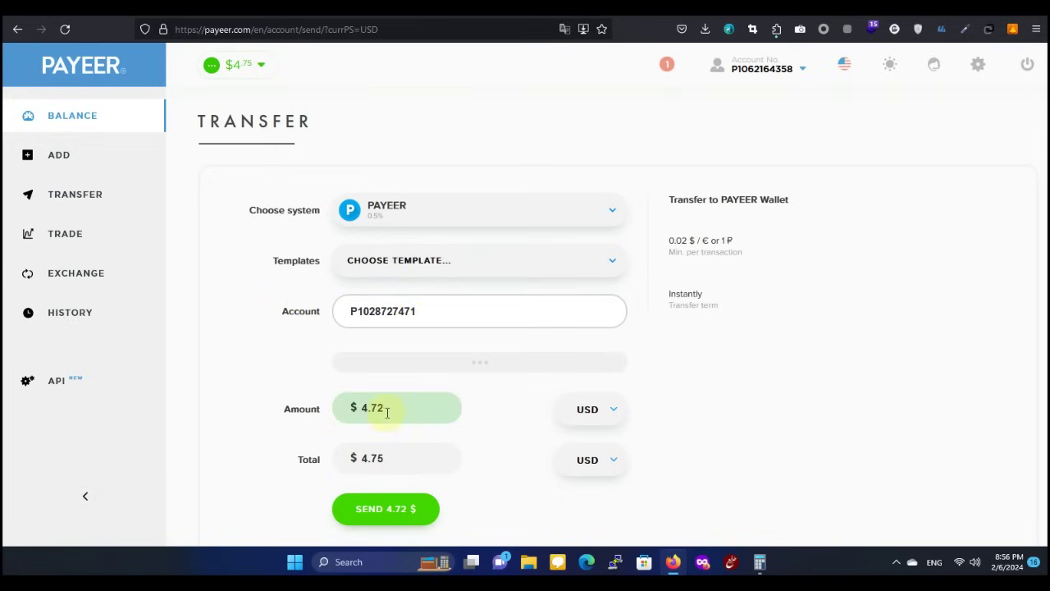
scroll(470, 429, "down", 1)
scroll(471, 443, "up", 1)
left_click(382, 513)
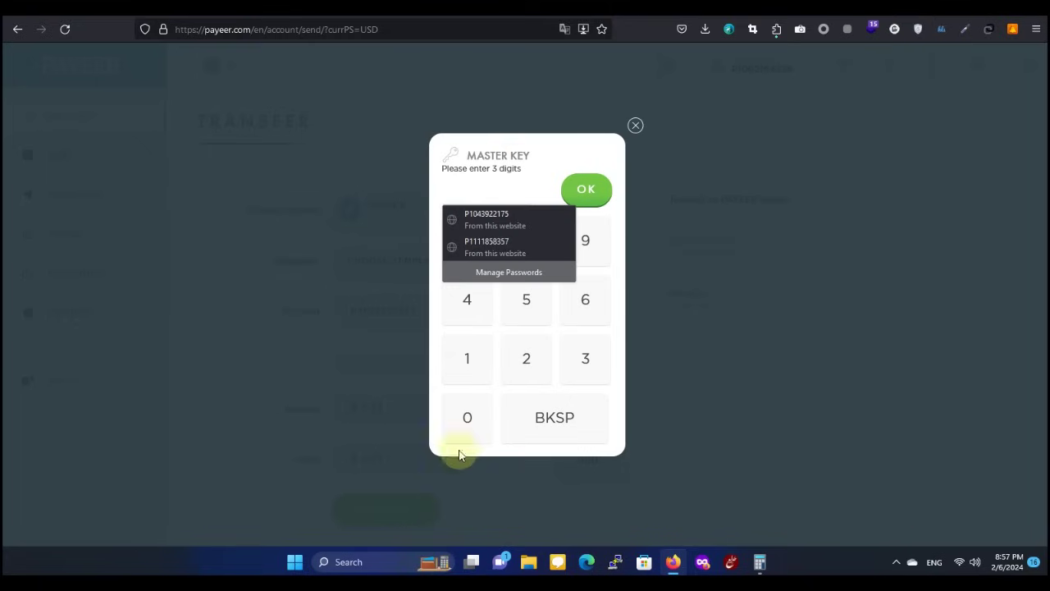
Try entering the three-digit master key with the on-screen keypad and clear the entry
left_click(458, 191)
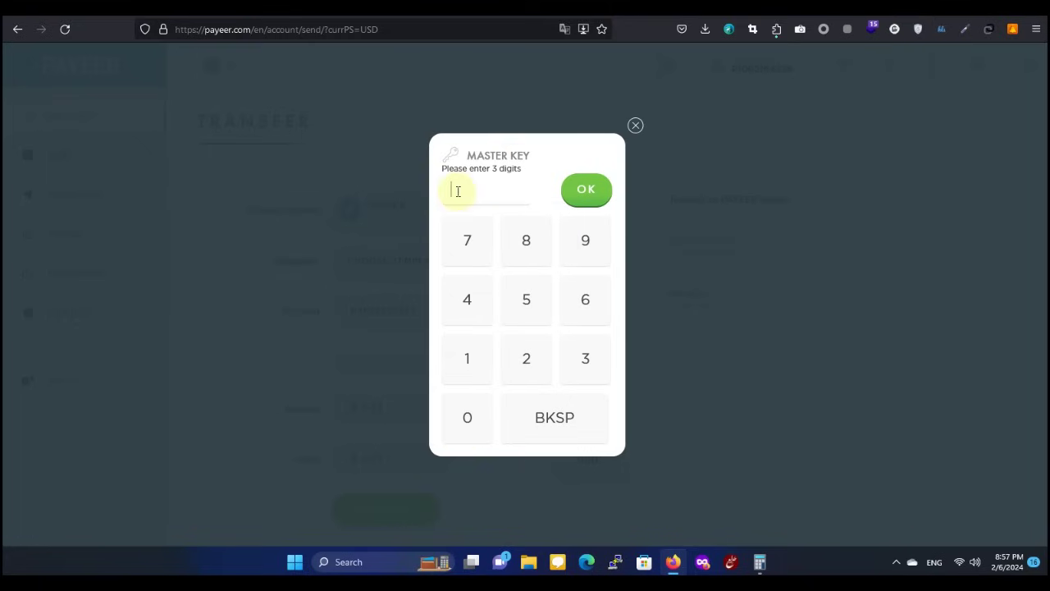
left_click(533, 259)
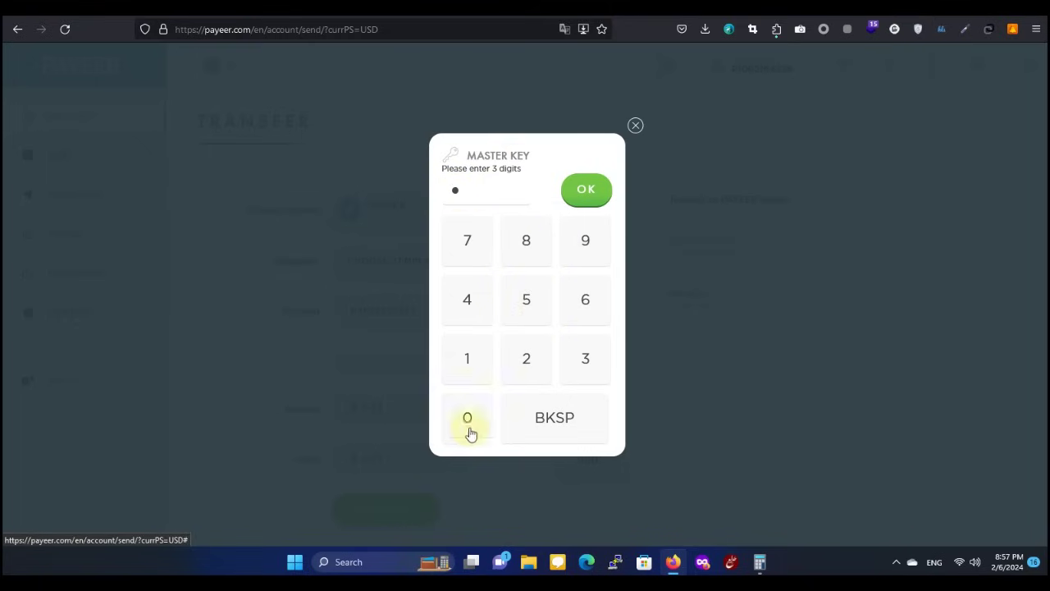
left_click(466, 423)
left_click(510, 248)
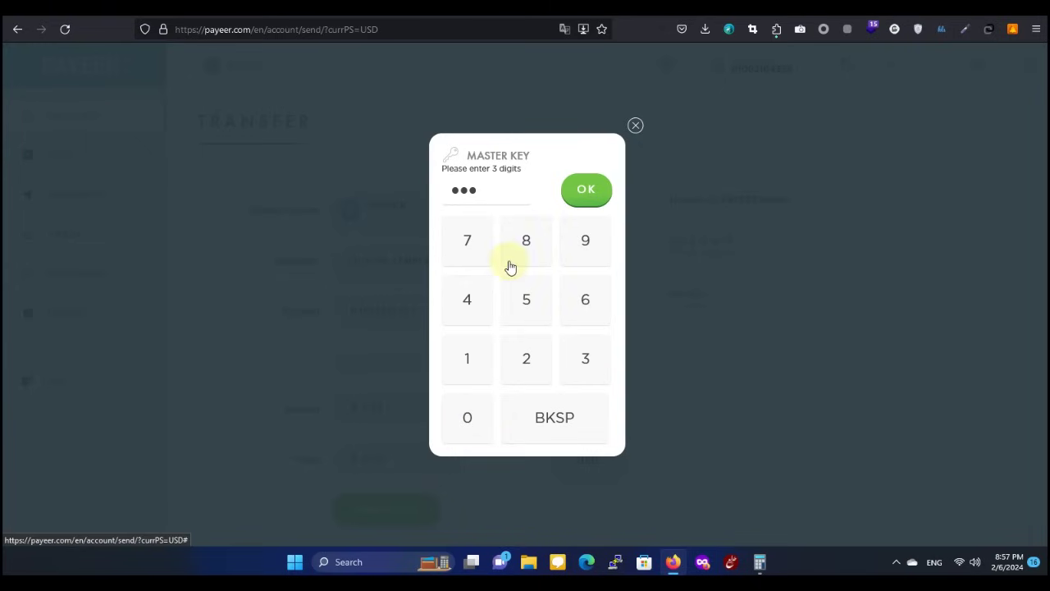
double_click(509, 199)
key("BackSpace")
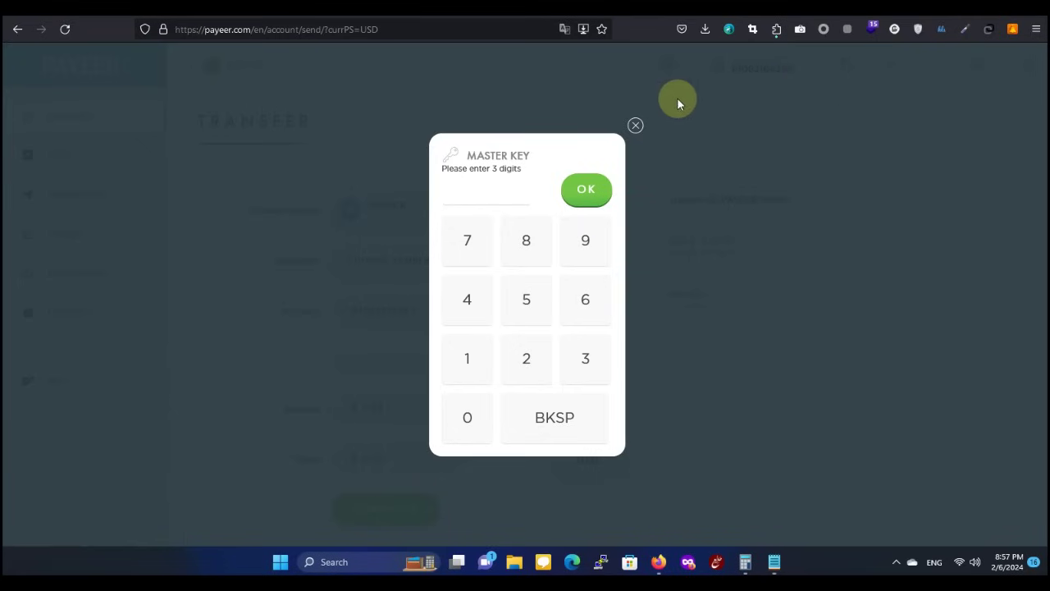
Enter the master key to authorise the transfer and dismiss the platform rating request
left_click(481, 192)
type("***")
left_click(581, 194)
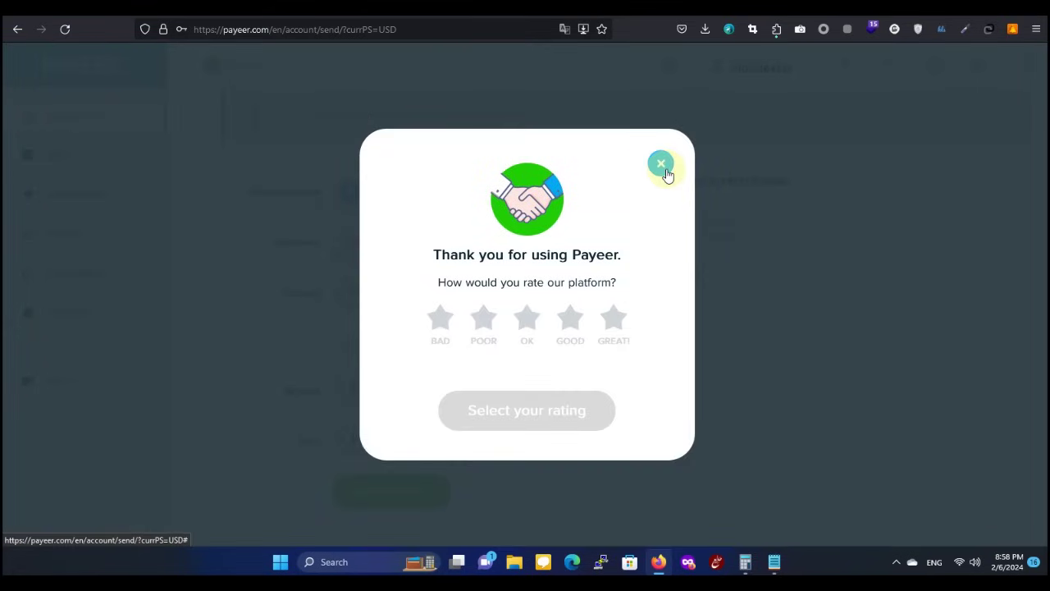
left_click(662, 164)
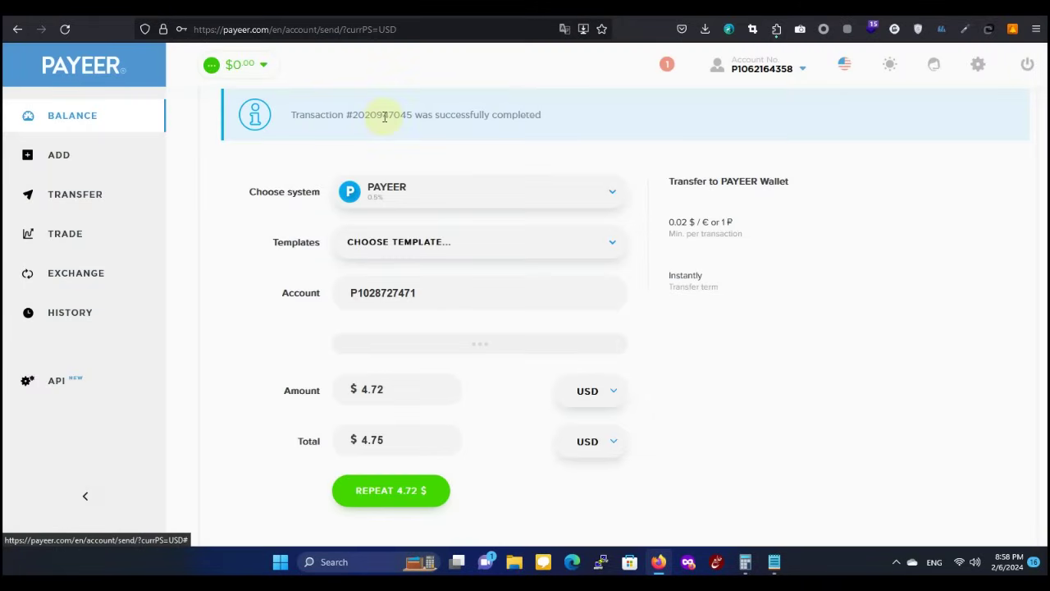
Copy the completed transfer's transaction number into the Arzypto sell order's transaction ID field and submit it
double_click(384, 117)
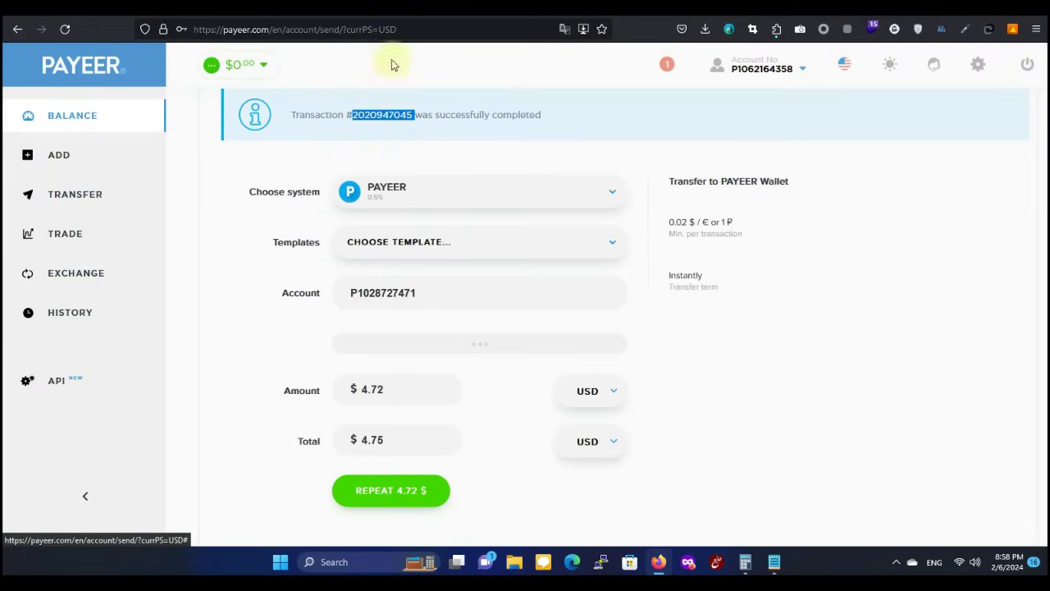
key("ctrl+Tab")
key("ctrl+Tab")
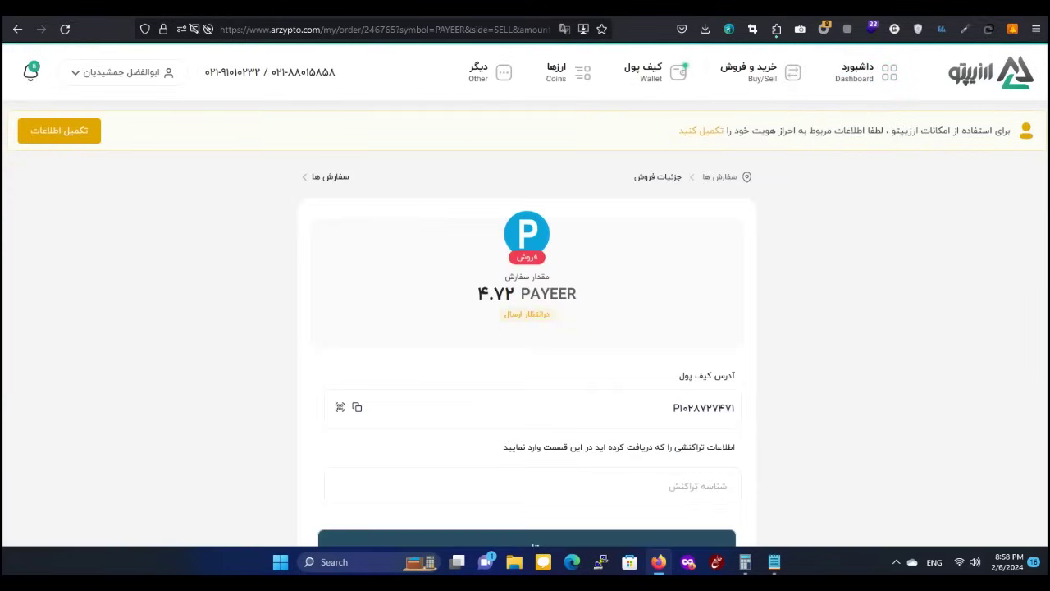
left_click(598, 494)
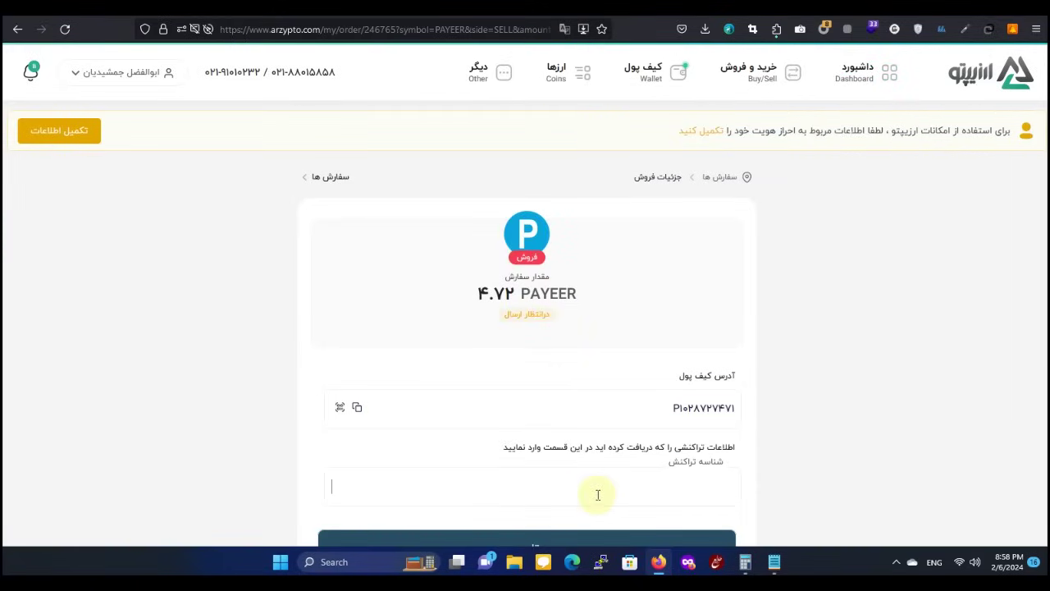
scroll(530, 468, "down", 1)
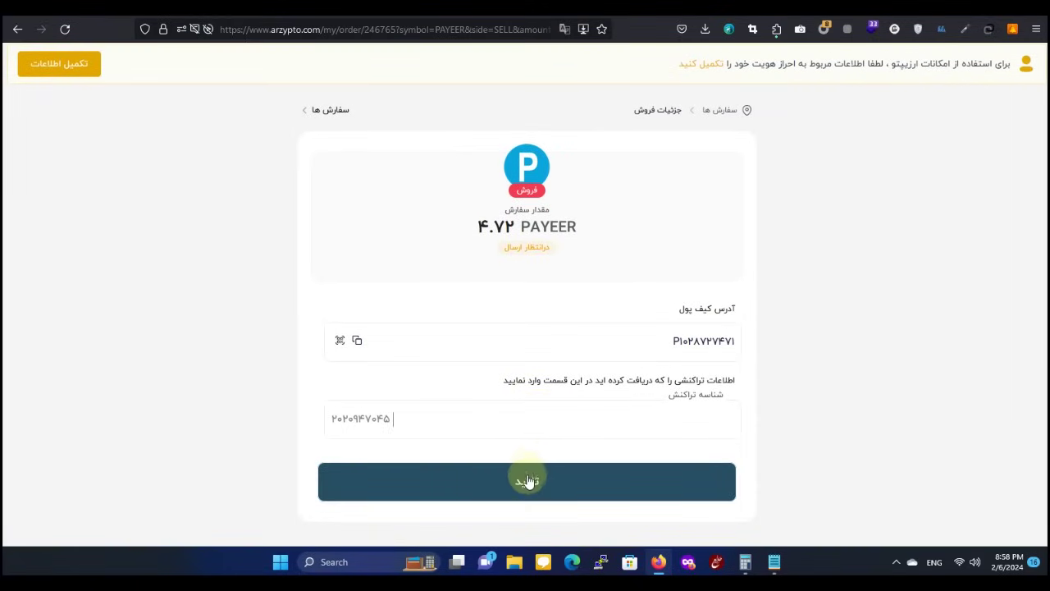
left_click(527, 482)
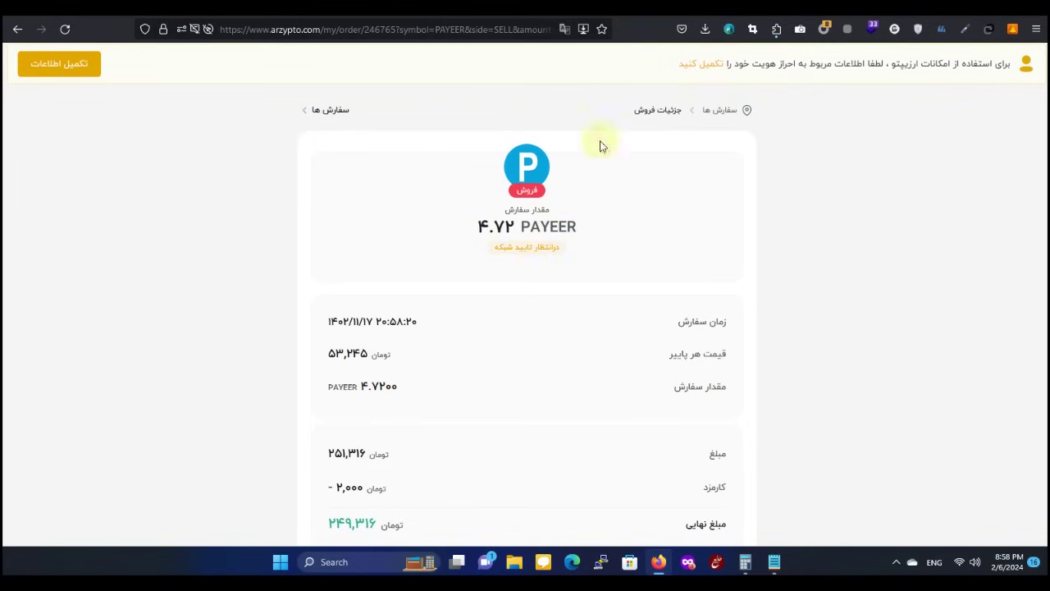
Open the toman withdrawal form from the Arzypto wallet and select the Saman Bank account as the destination
scroll(750, 234, "down", 1)
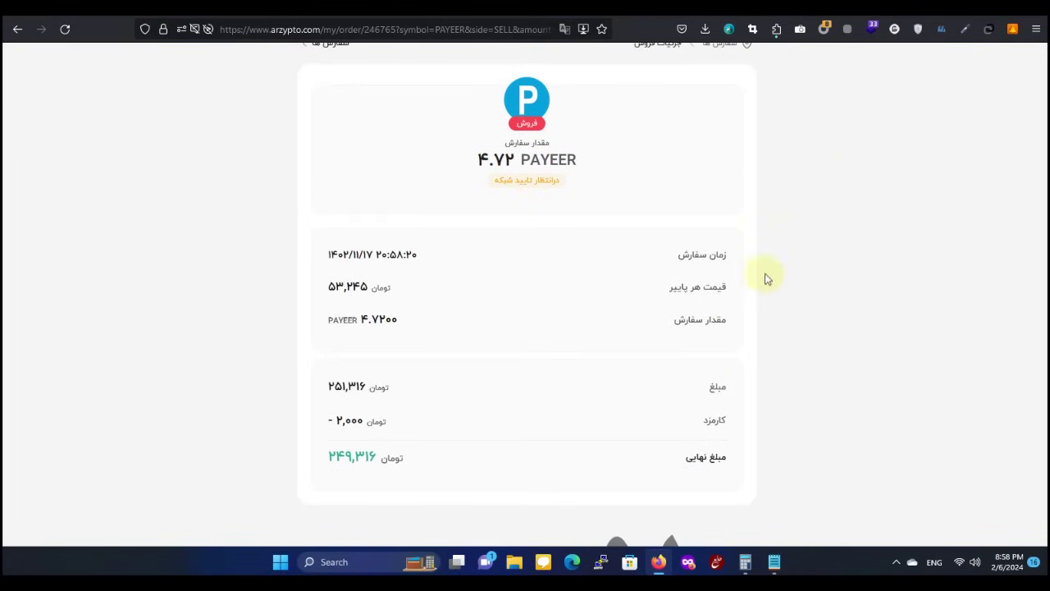
scroll(762, 288, "down", 1)
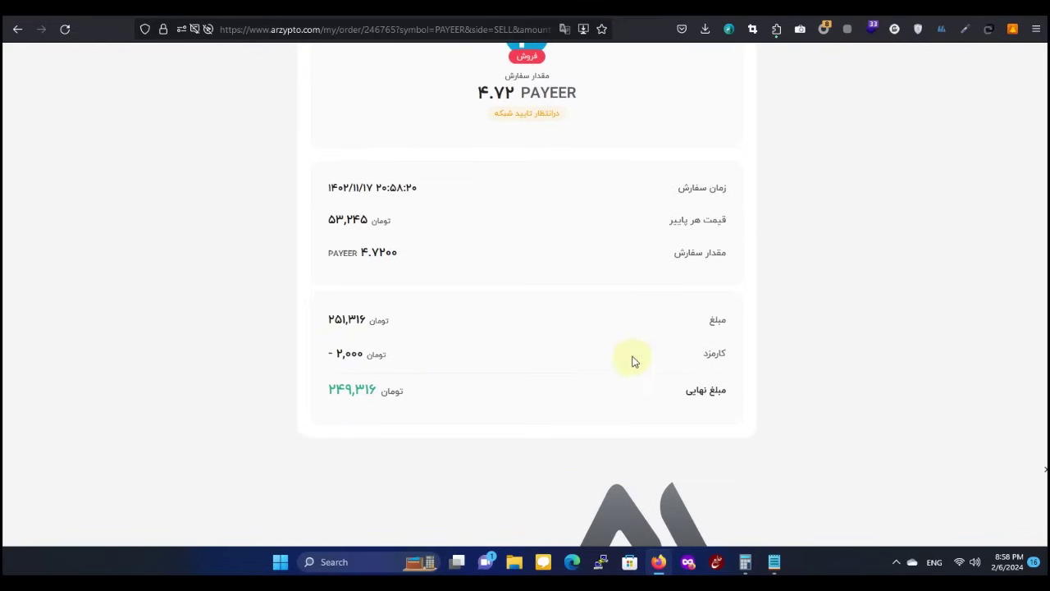
scroll(801, 339, "up", 3)
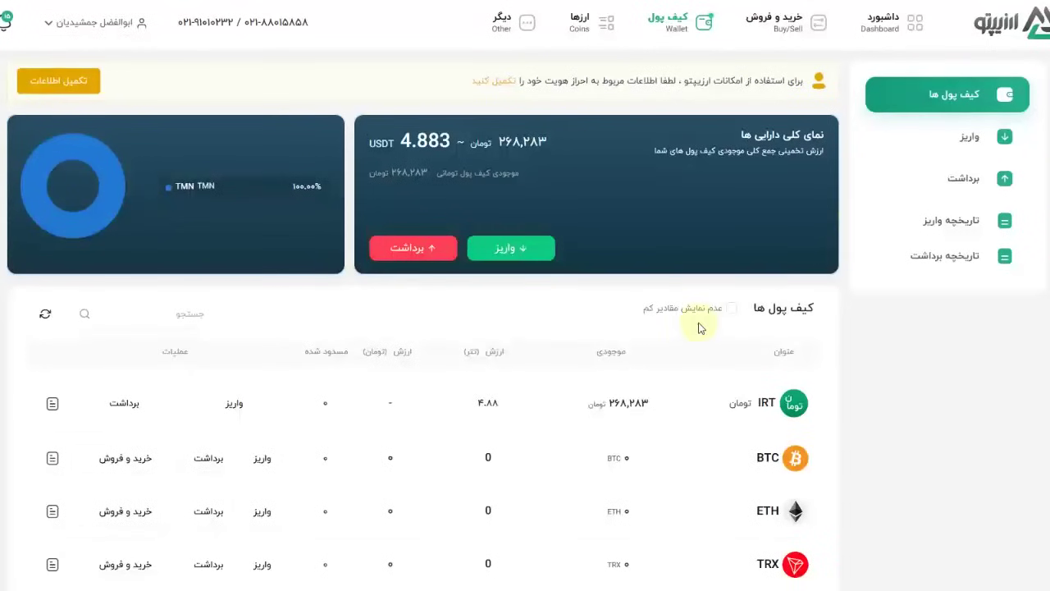
left_click(666, 30)
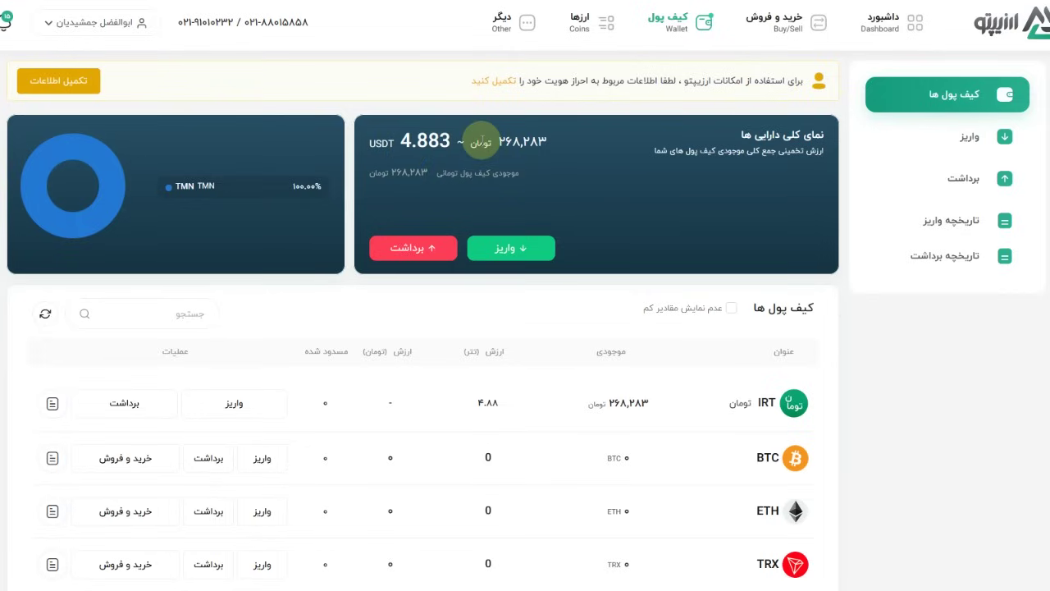
left_click(419, 249)
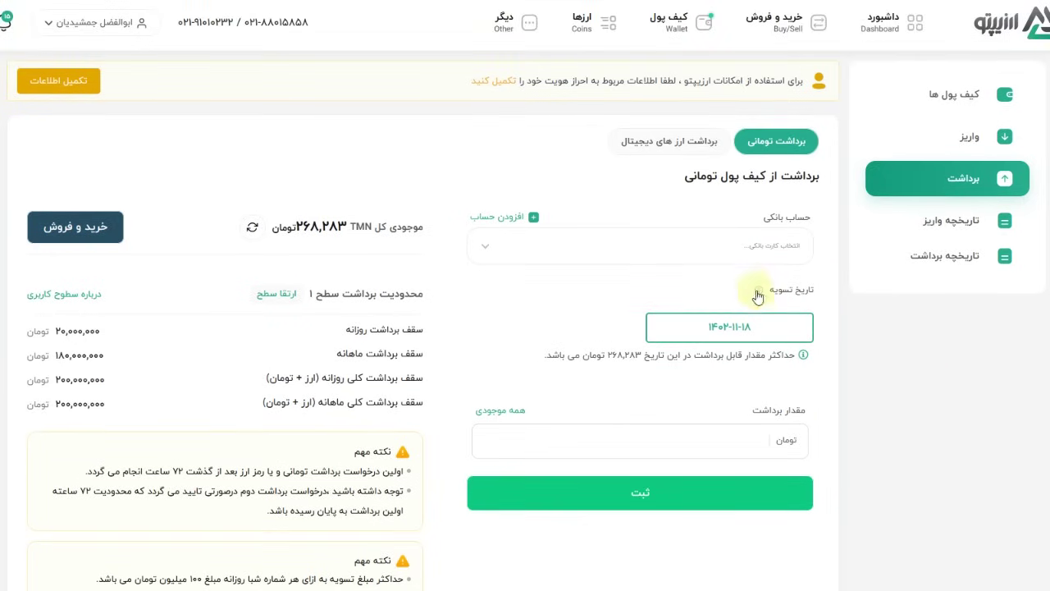
left_click(676, 246)
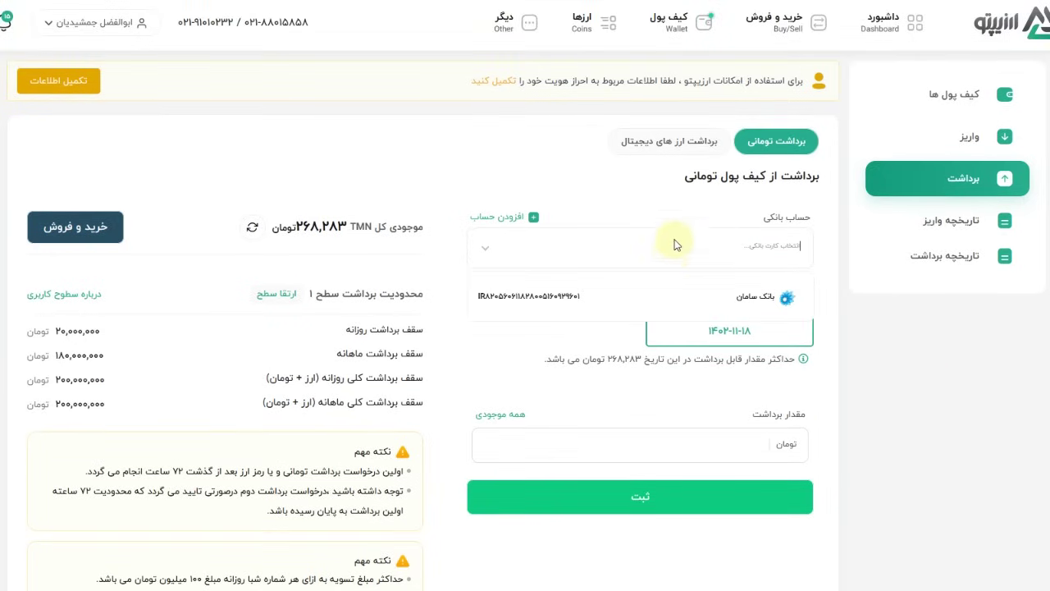
left_click(679, 292)
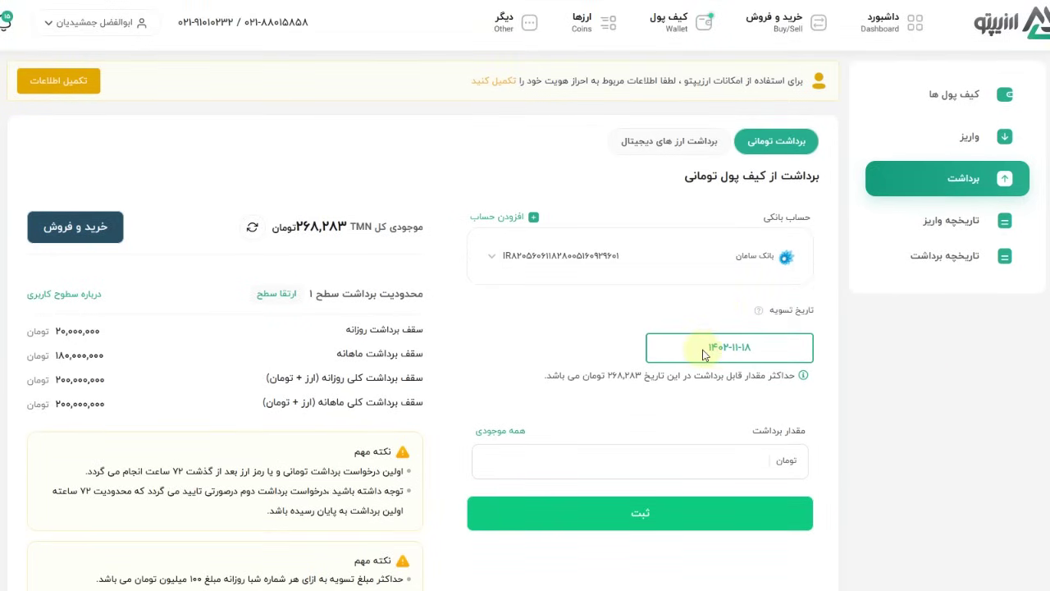